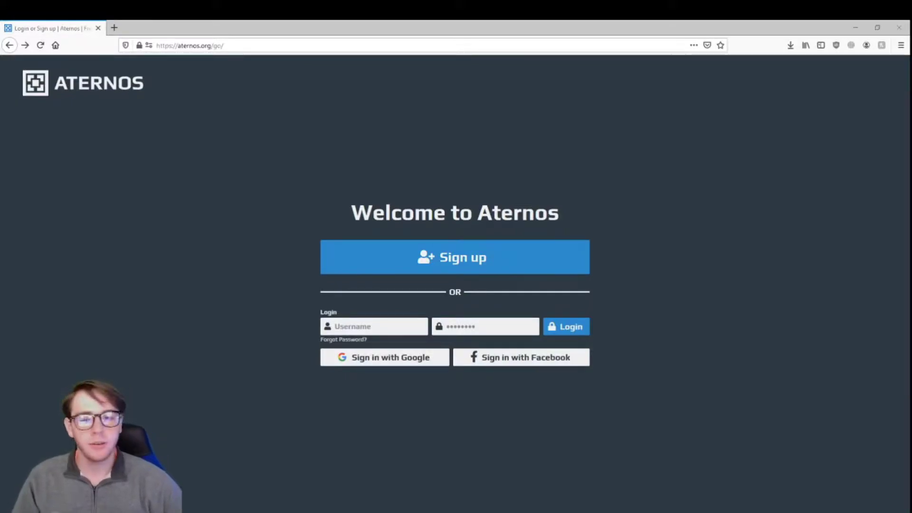
Edit the browser address to go to aternos.org/go and dismiss the address suggestions.
{"action": "left_click", "coordinate": [230, 44]}
{"action": "left_click", "coordinate": [158, 281]}
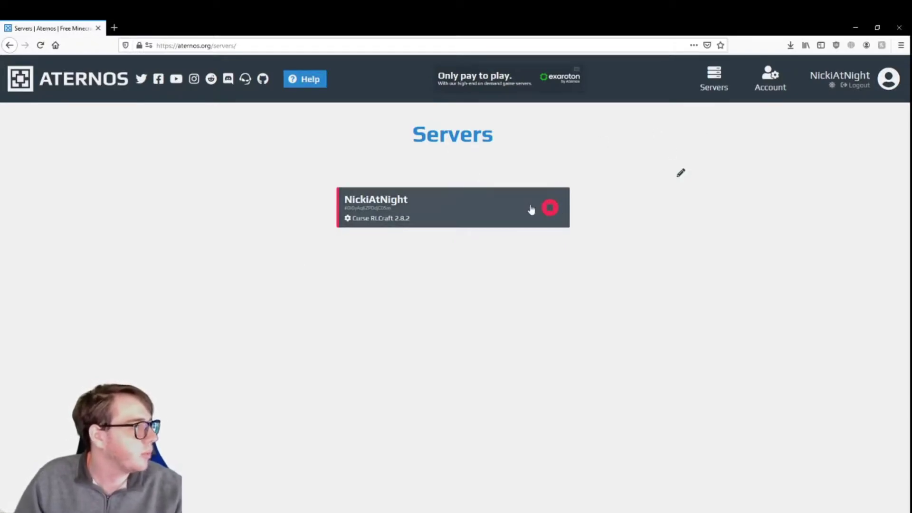
Delete the Curse RLCraft 2.8.2 server from the edit view and confirm the permanent deletion.
{"action": "left_click", "coordinate": [683, 174]}
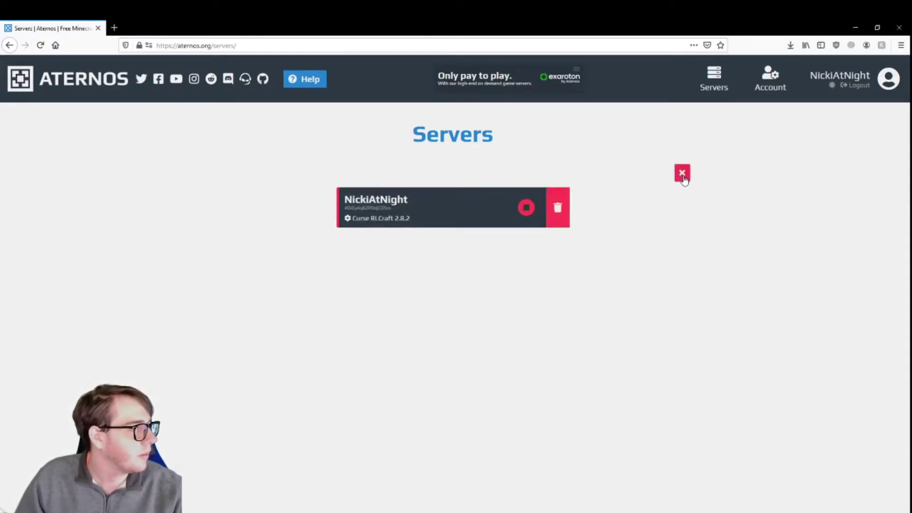
{"action": "left_click", "coordinate": [559, 216]}
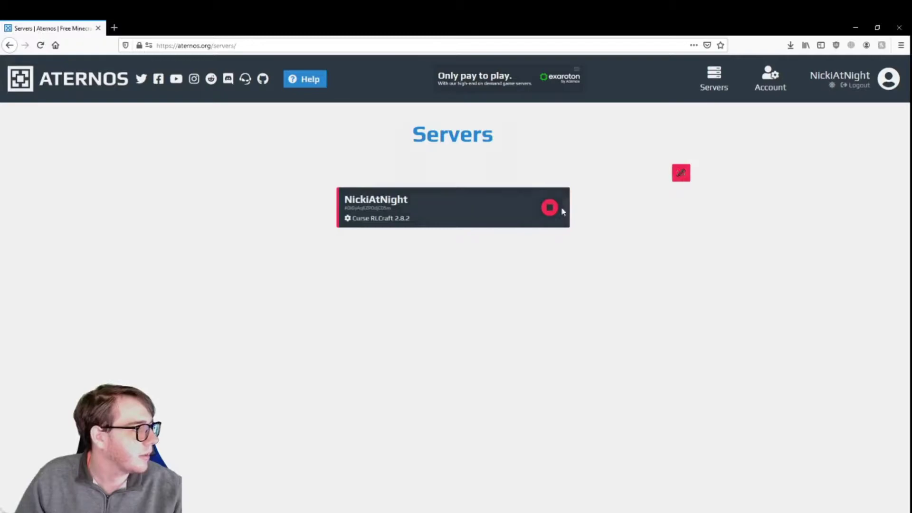
{"action": "left_click", "coordinate": [428, 248]}
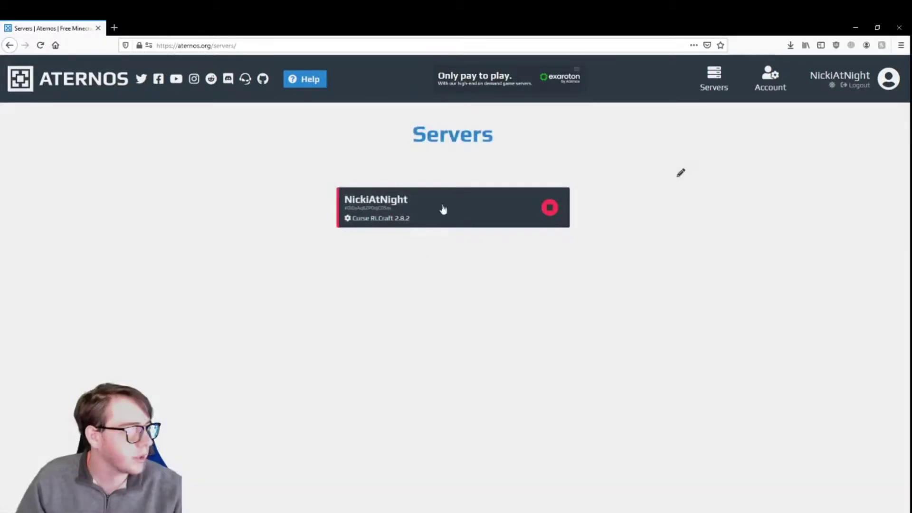
{"action": "left_click", "coordinate": [682, 174]}
{"action": "left_click", "coordinate": [560, 214]}
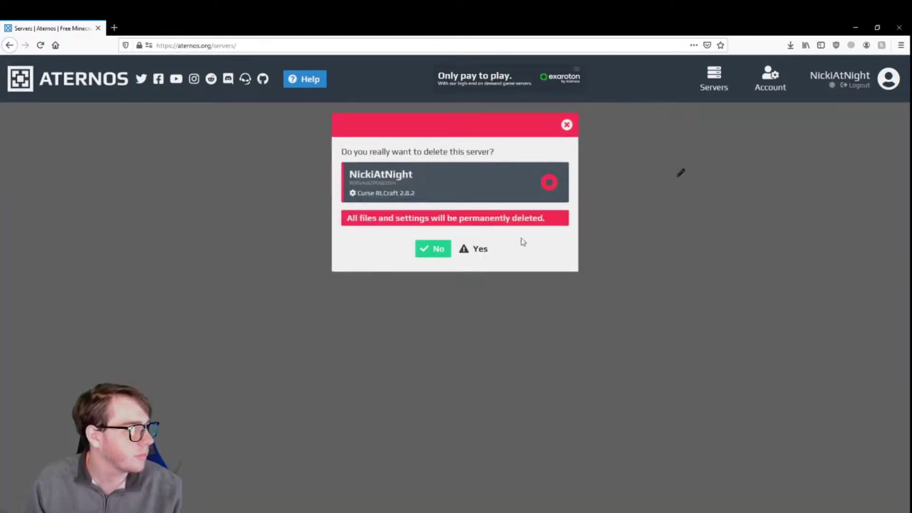
{"action": "left_click", "coordinate": [479, 249]}
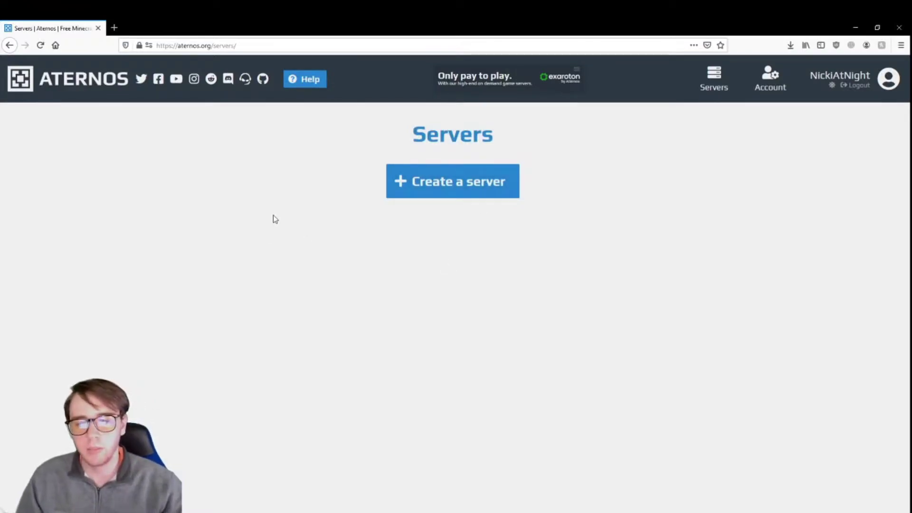
Start a new server, edit and save its name, and create it as Java Edition.
{"action": "left_click", "coordinate": [398, 196]}
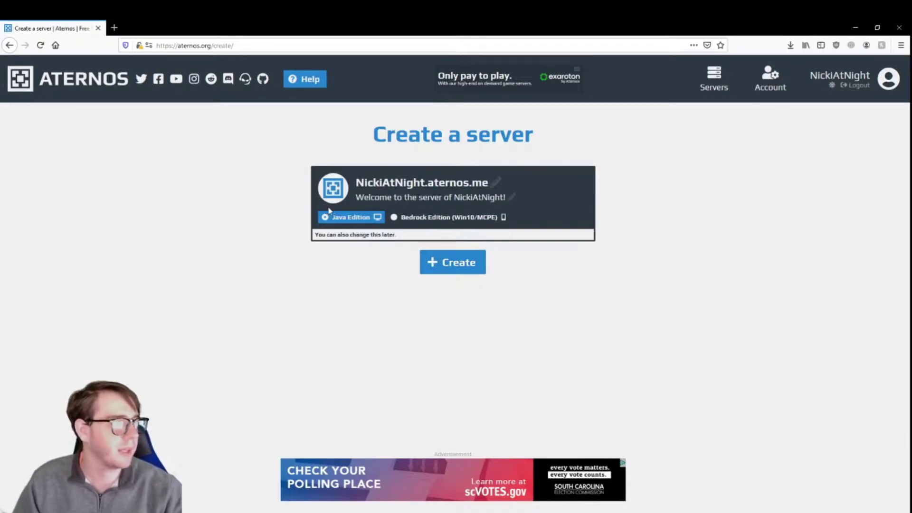
{"action": "left_click", "coordinate": [496, 182]}
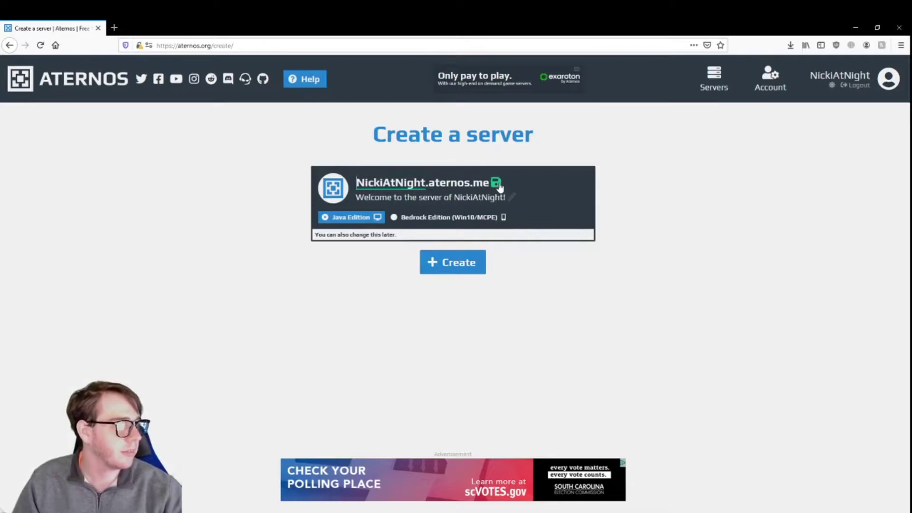
{"action": "left_click", "coordinate": [499, 186]}
{"action": "left_click", "coordinate": [457, 268]}
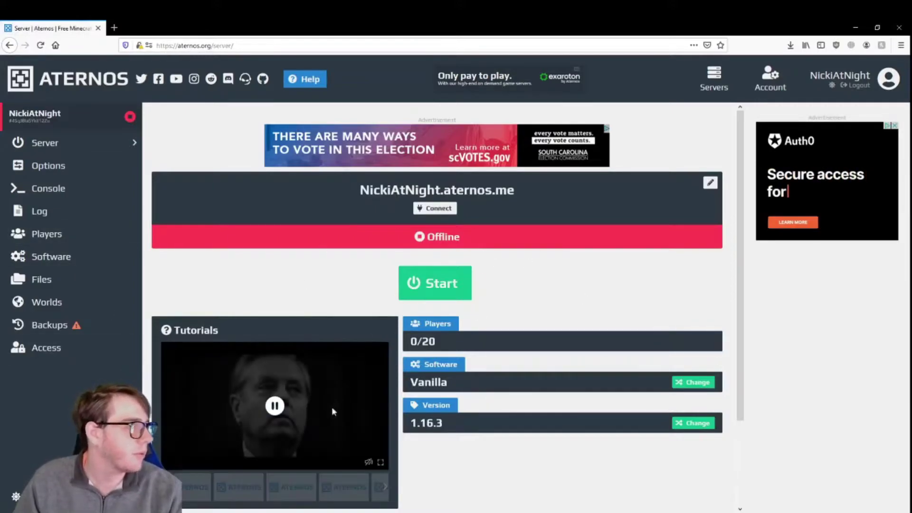
Open the Software choices from the server page, showing Java and Bedrock options.
{"action": "scroll", "coordinate": [482, 340], "scroll_direction": "down", "scroll_amount": 2}
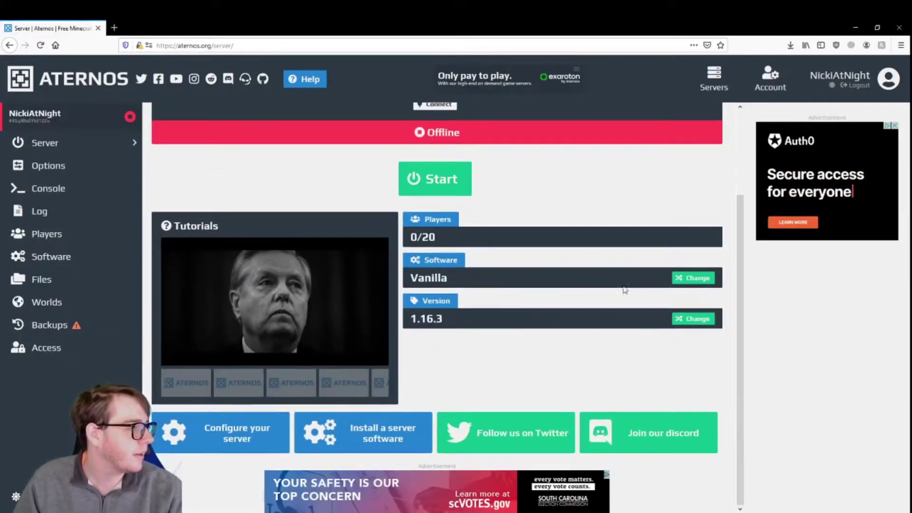
{"action": "left_click", "coordinate": [696, 281]}
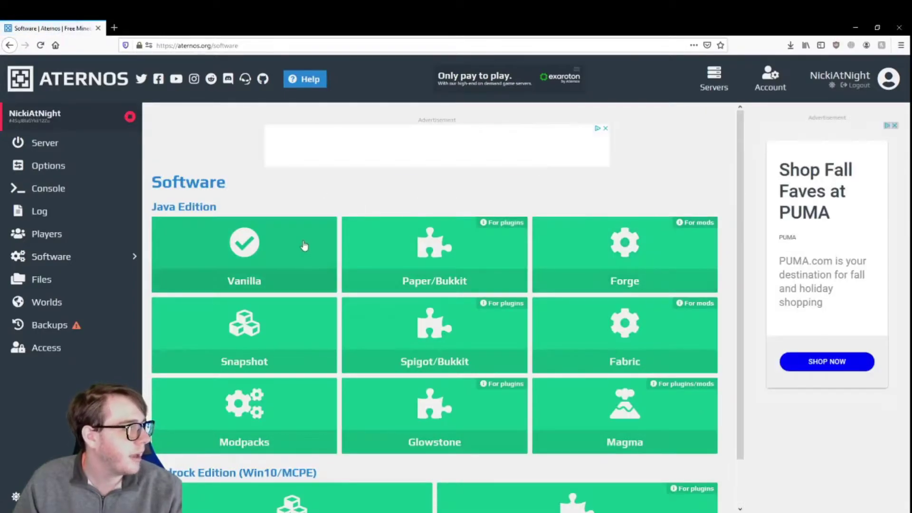
{"action": "scroll", "coordinate": [220, 200], "scroll_direction": "down", "scroll_amount": 1}
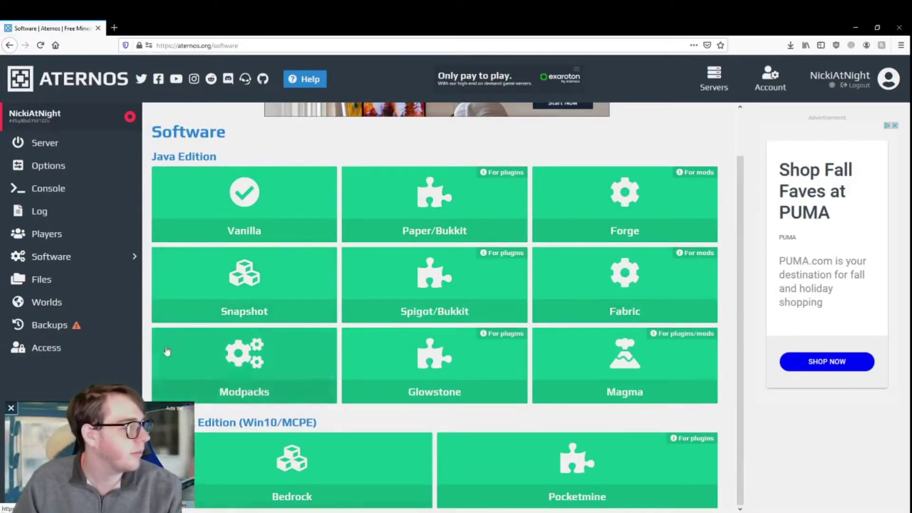
{"action": "scroll", "coordinate": [347, 376], "scroll_direction": "up", "scroll_amount": 2}
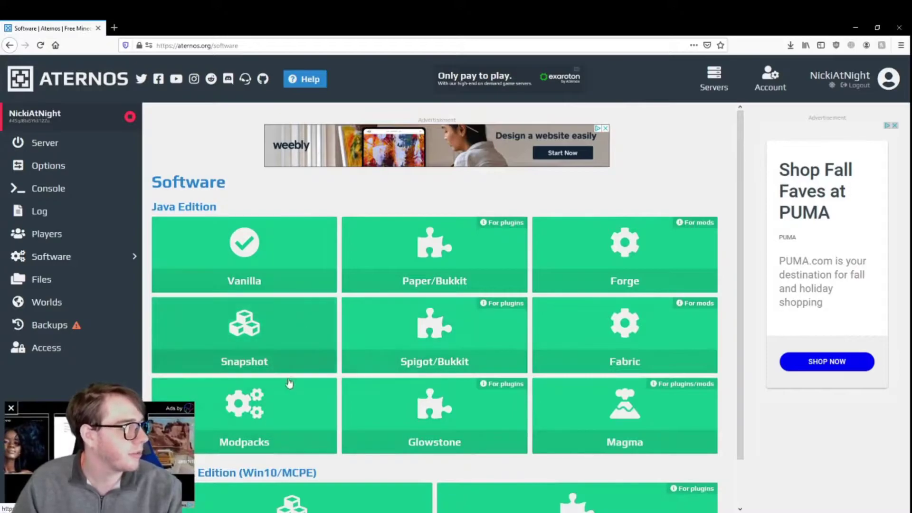
Choose Vanilla version 1.8.9 and confirm the reinstall despite losing the world.
{"action": "left_click", "coordinate": [297, 267]}
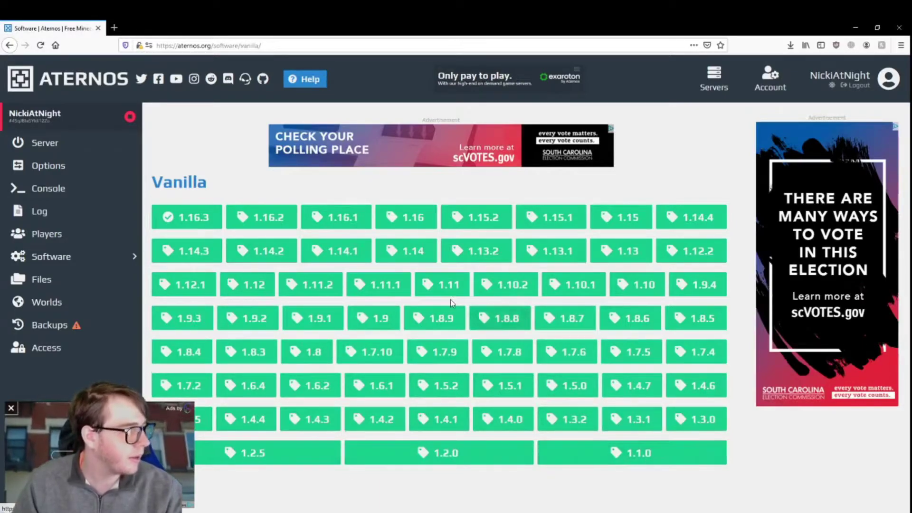
{"action": "left_click", "coordinate": [436, 318]}
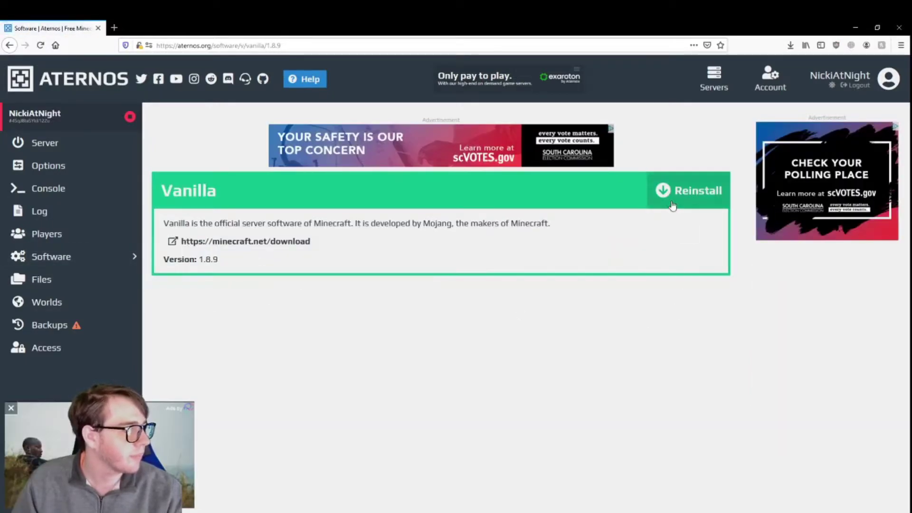
{"action": "left_click", "coordinate": [689, 190]}
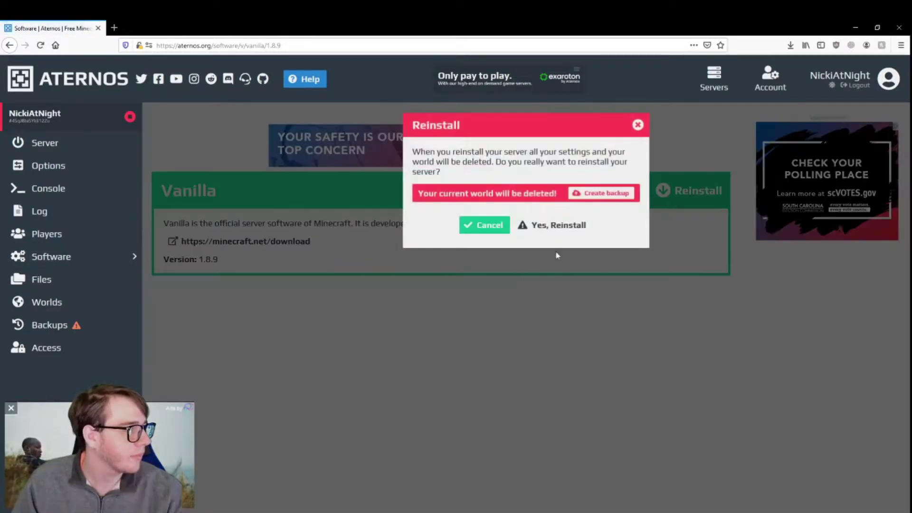
{"action": "left_click", "coordinate": [557, 226]}
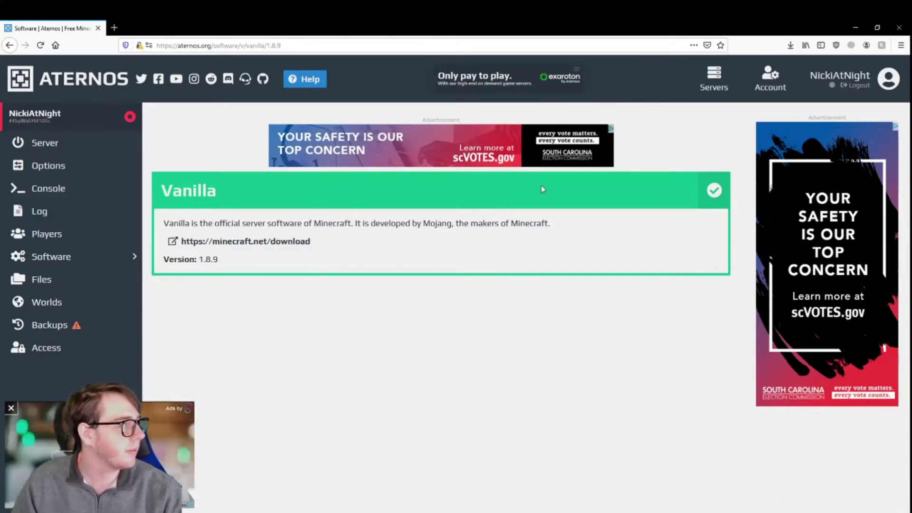
Start the server from its dashboard and accept the Mojang EULA.
{"action": "left_click", "coordinate": [86, 143]}
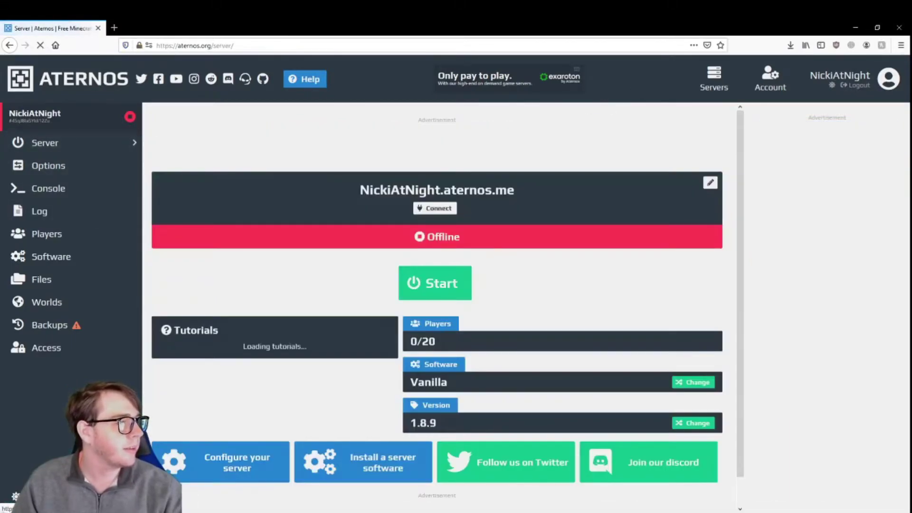
{"action": "scroll", "coordinate": [267, 290], "scroll_direction": "down", "scroll_amount": 2}
{"action": "scroll", "coordinate": [268, 295], "scroll_direction": "up", "scroll_amount": 2}
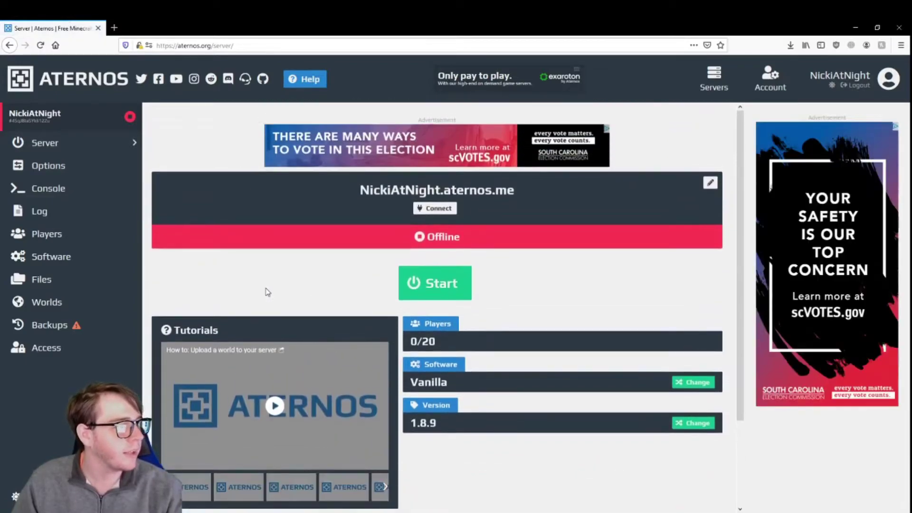
{"action": "left_click", "coordinate": [452, 285]}
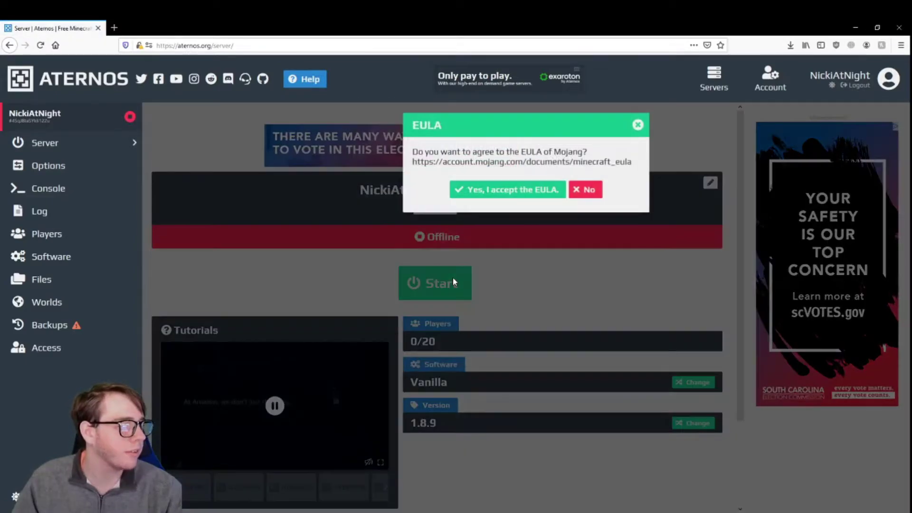
{"action": "left_click", "coordinate": [539, 190]}
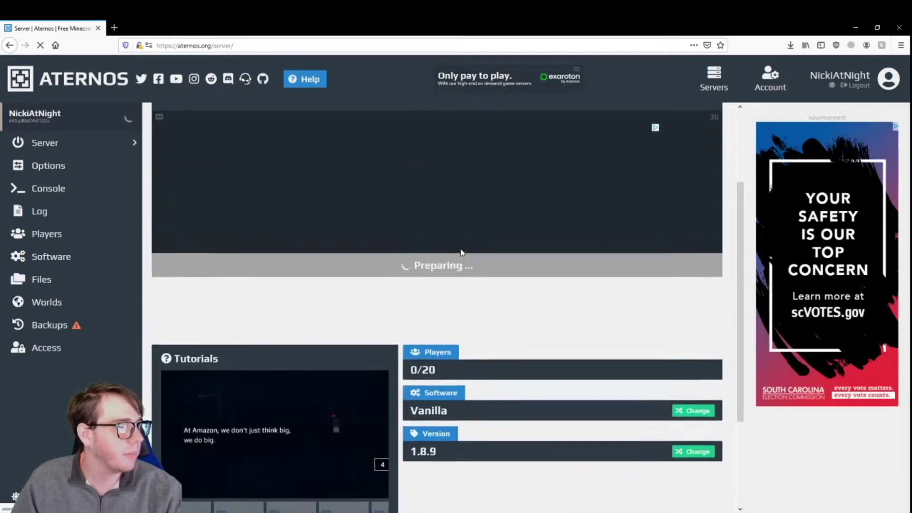
{"action": "scroll", "coordinate": [365, 371], "scroll_direction": "down", "scroll_amount": 1}
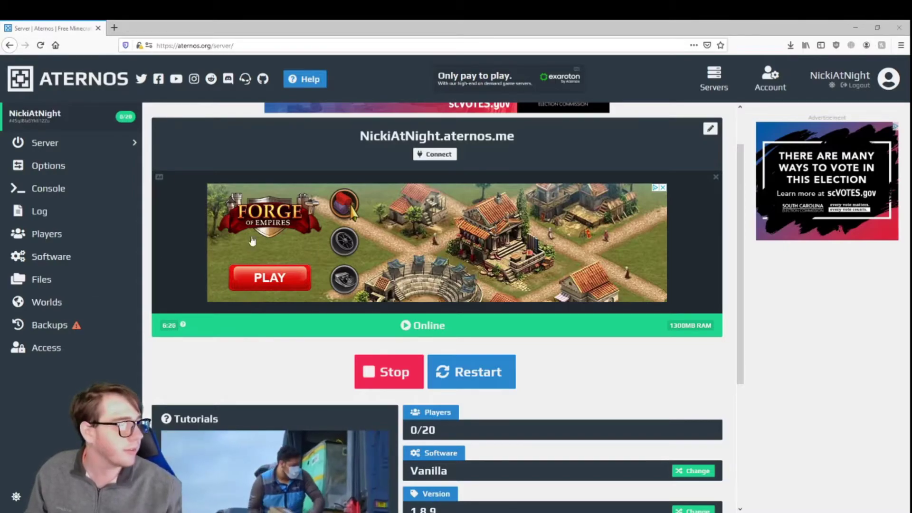
Select and copy the online server's address for use in Minecraft.
{"action": "left_click_drag", "start_coordinate": [354, 136], "coordinate": [536, 135]}
{"action": "left_click", "coordinate": [565, 138]}
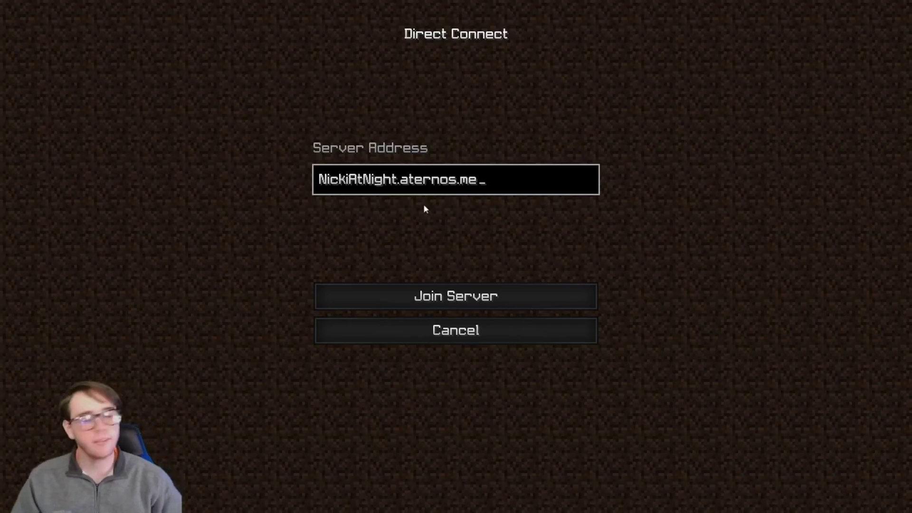
Join the Aternos server at the entered address from Direct Connect.
{"action": "left_click", "coordinate": [433, 298]}
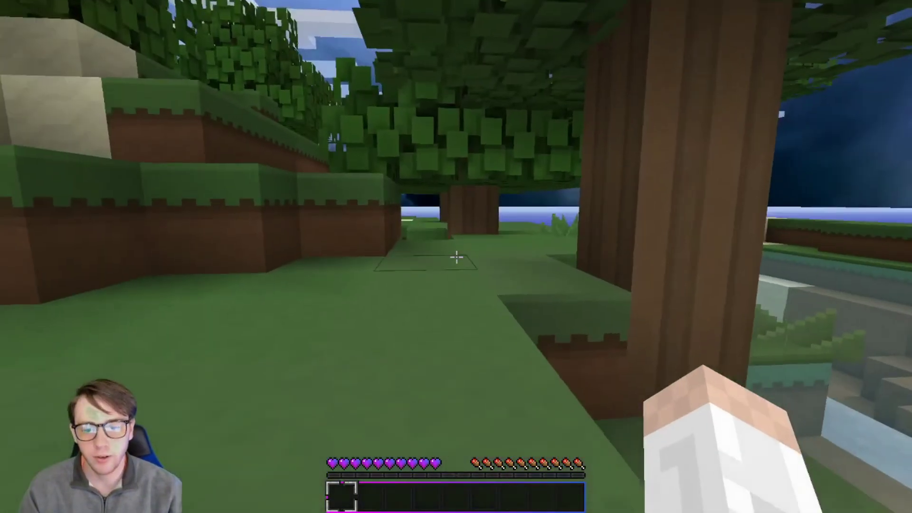
{"action": "left_click", "coordinate": [456, 257]}
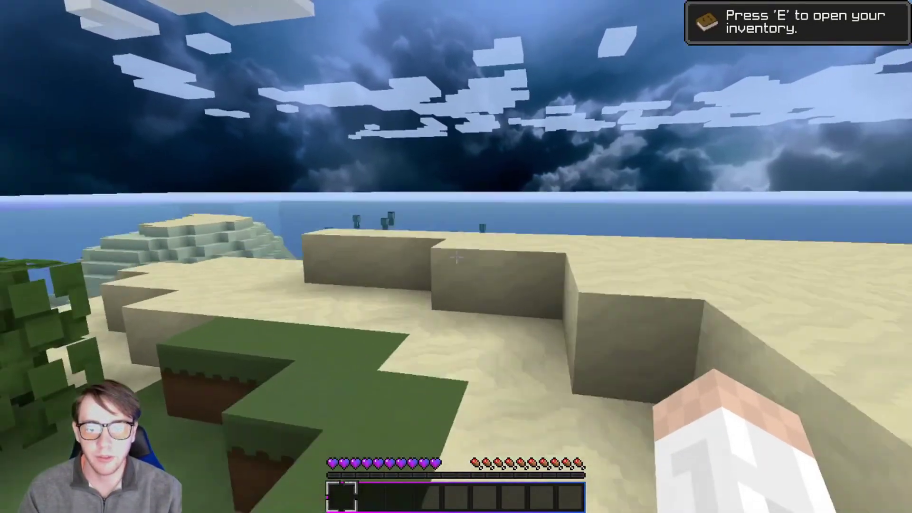